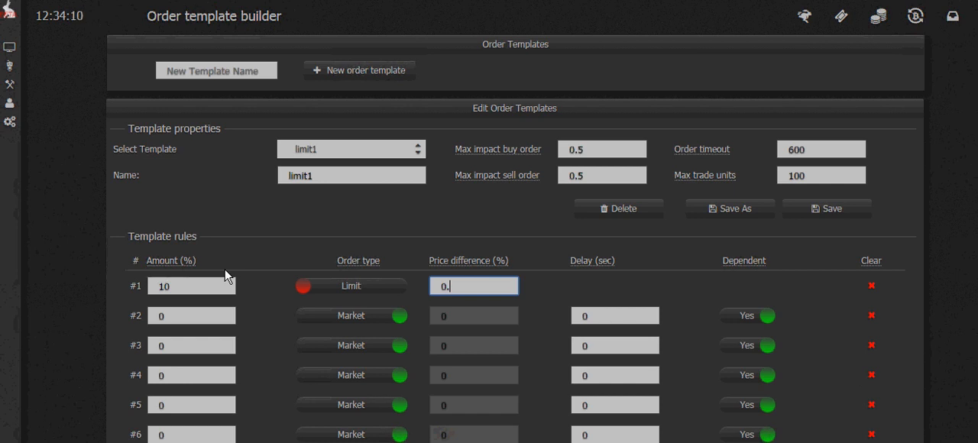
Step: Set template rule #1's price difference to 0.1% and make rule #2 a Limit order with an amount of 10%
type("1")
left_click(200, 318)
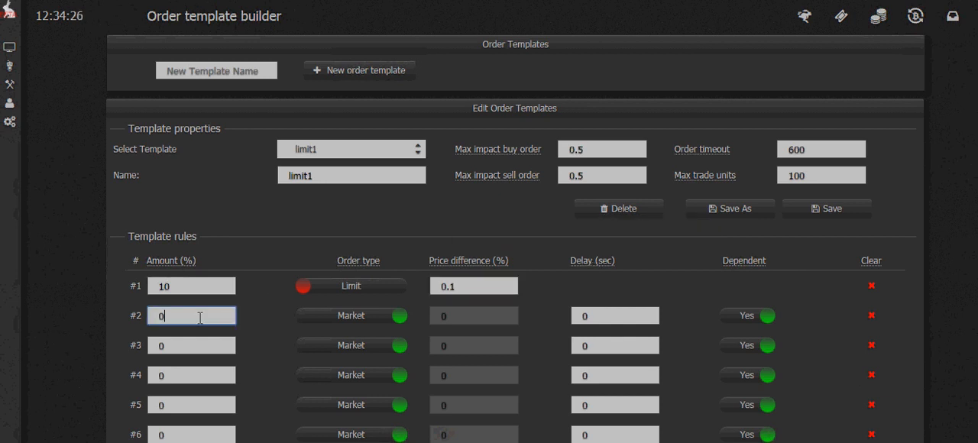
key("BackSpace")
type("50")
key("Delete")
left_click(353, 322)
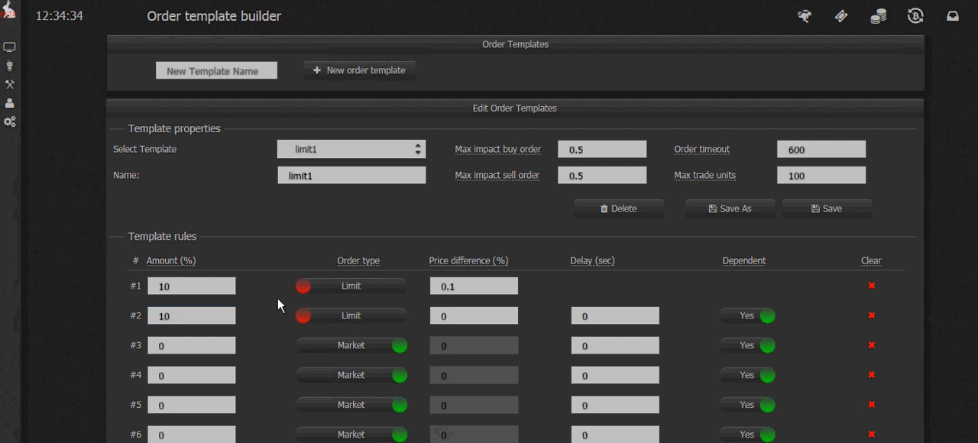
Step: Give template rule #2 a price difference of 0.1% and a delay of 60 seconds
left_click(495, 314)
type(".1")
left_click(618, 316)
double_click(618, 316)
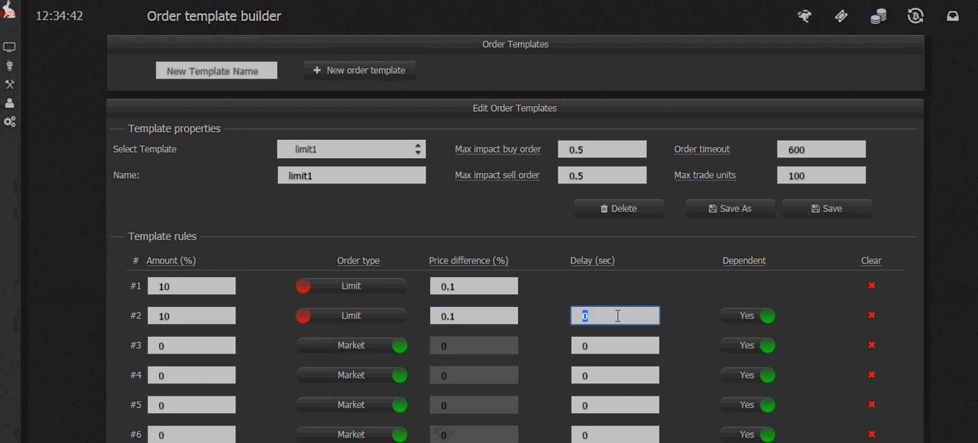
type("60")
Step: Switch rule #2's Dependent option to No and back to Yes
left_click(745, 316)
left_click(746, 317)
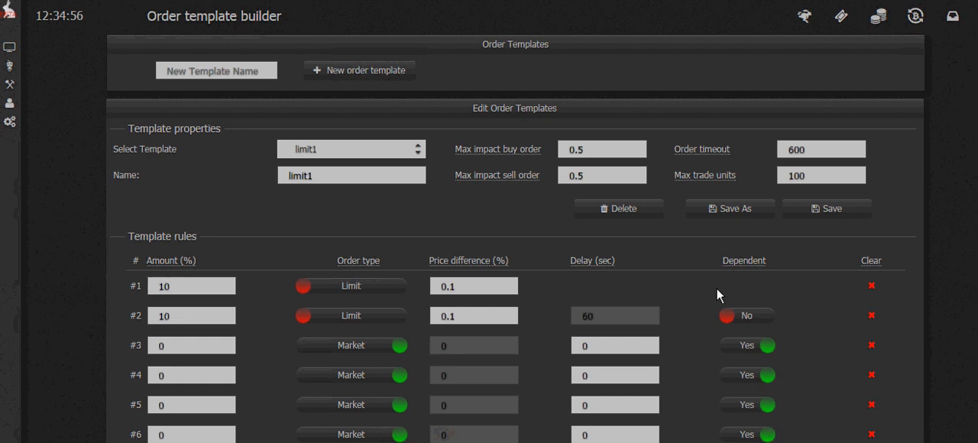
left_click(747, 315)
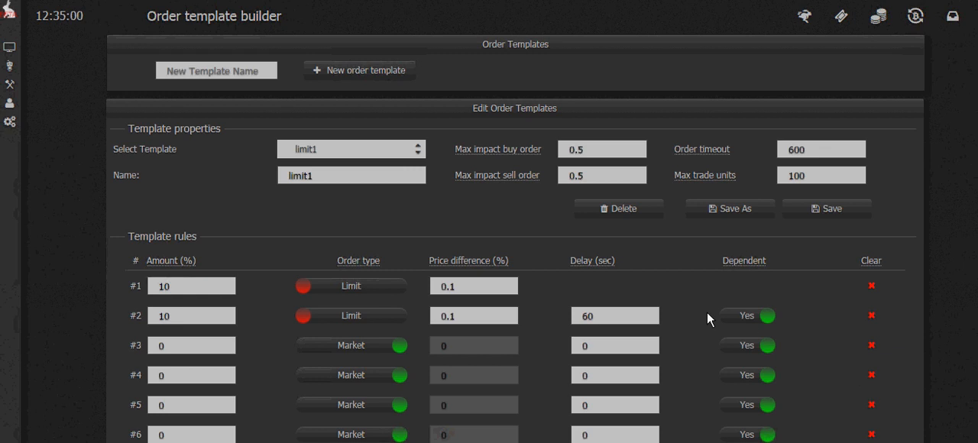
Step: Set the amount of template rule #1 to 80%
scroll(707, 312, "down", 2)
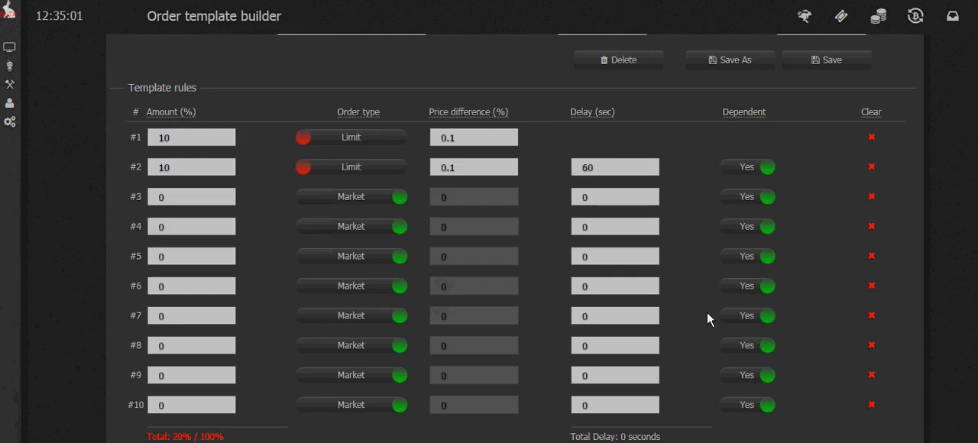
left_click(214, 139)
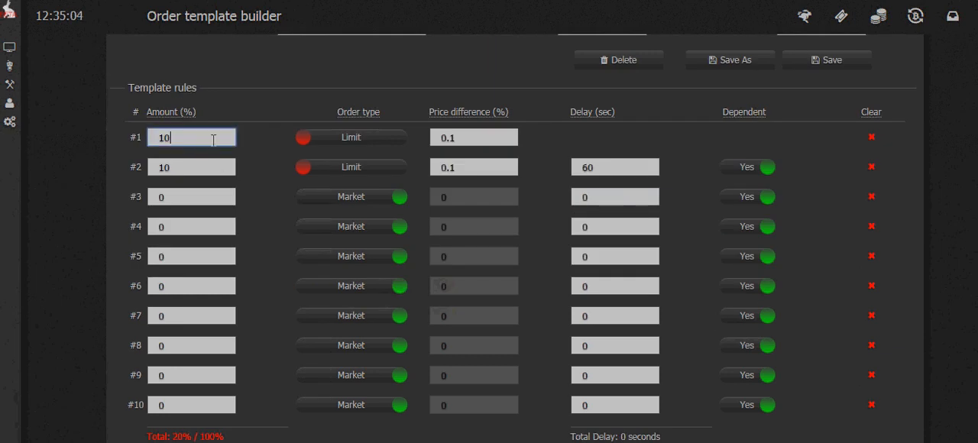
key("BackSpace")
left_click(196, 165)
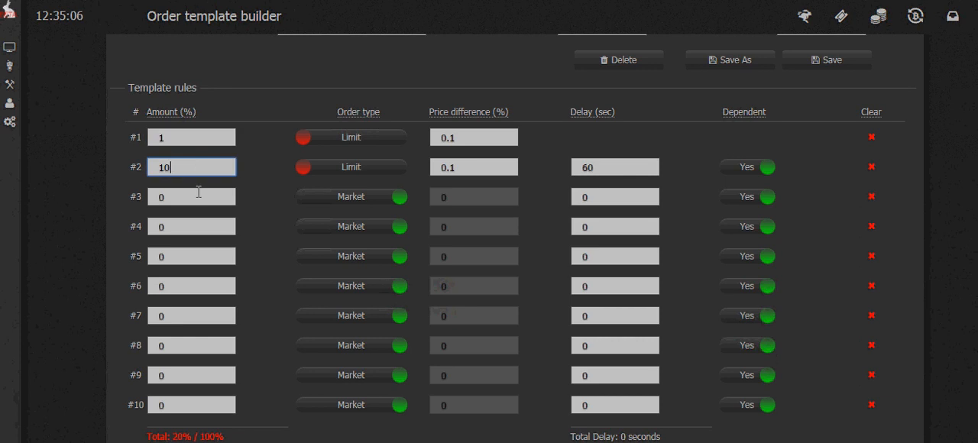
left_click(199, 193)
left_click(175, 138)
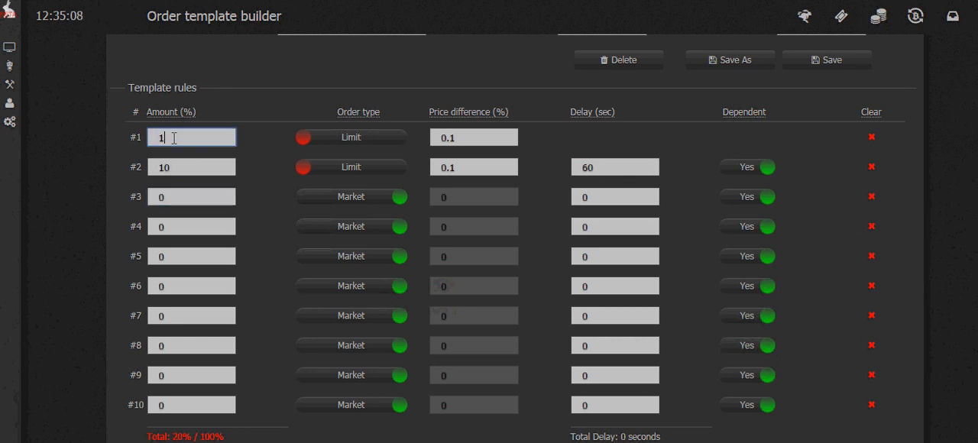
key("BackSpace")
type("80")
scroll(389, 245, "up", 2)
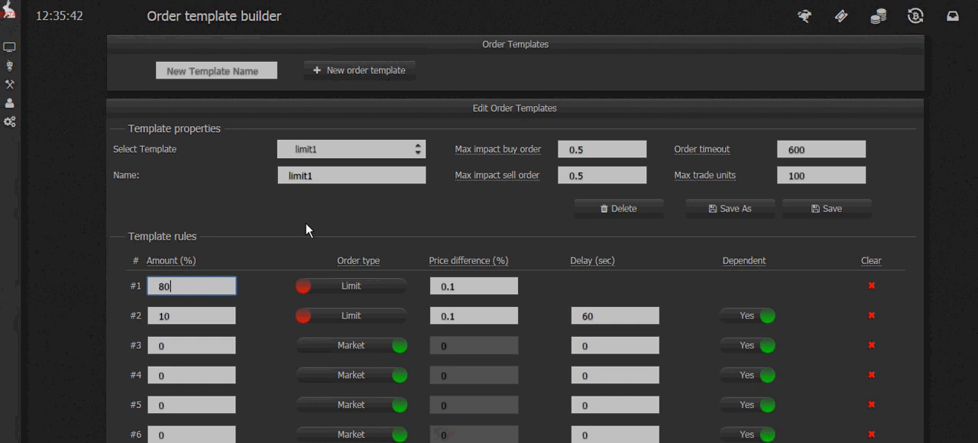
Step: Open the trade bot New Bot on the SIMULATED MEX! account and set its trade amount to 100 contracts
mouse_move(6, 83)
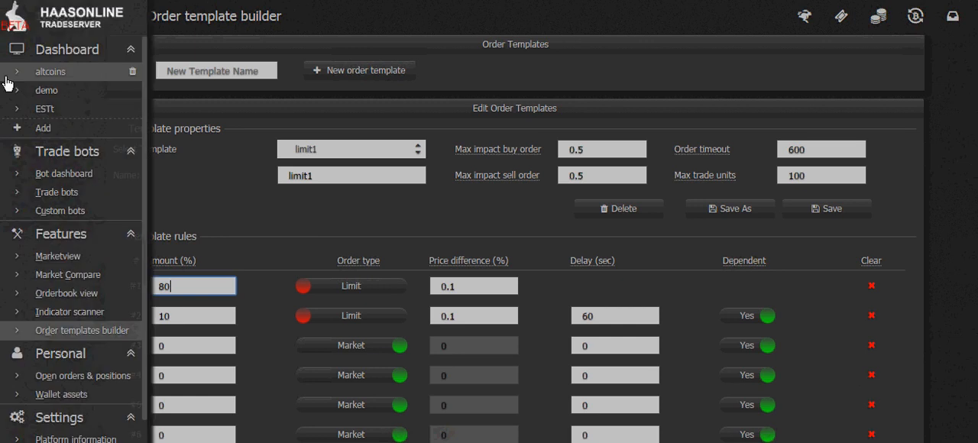
left_click(51, 192)
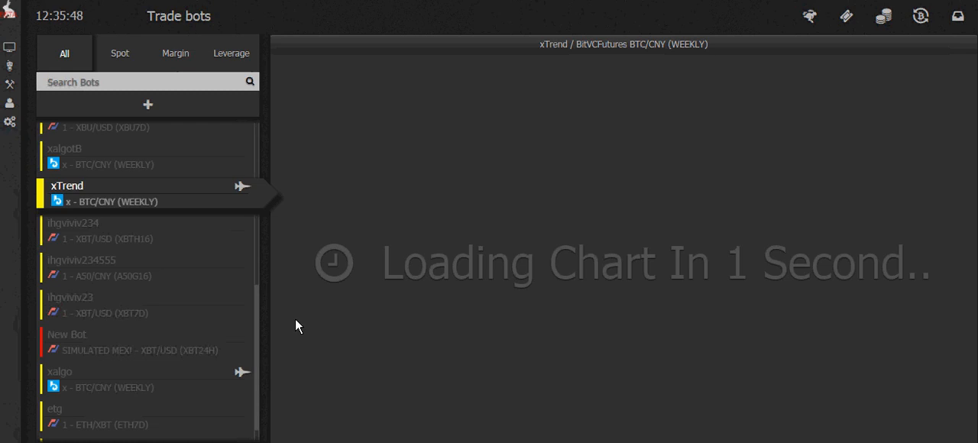
left_click(145, 351)
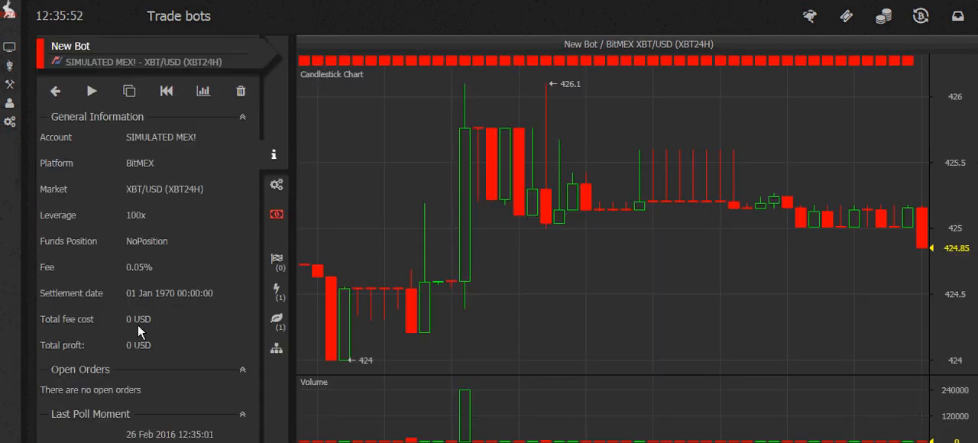
left_click(274, 217)
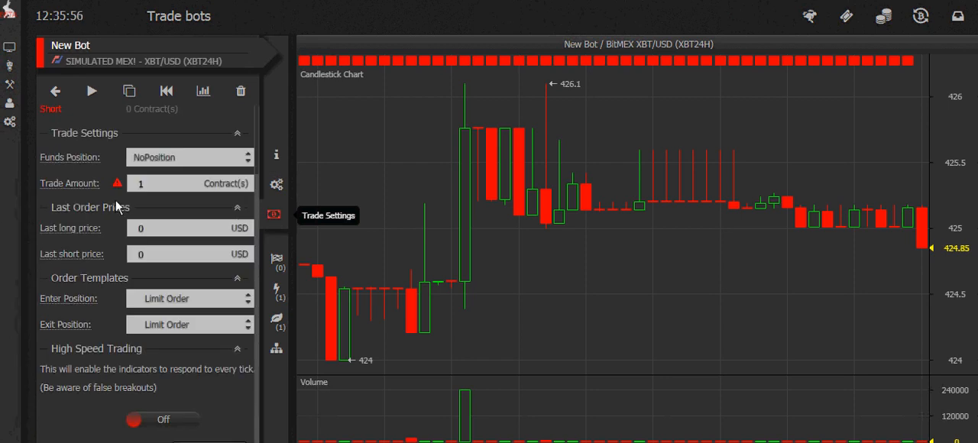
left_click(158, 185)
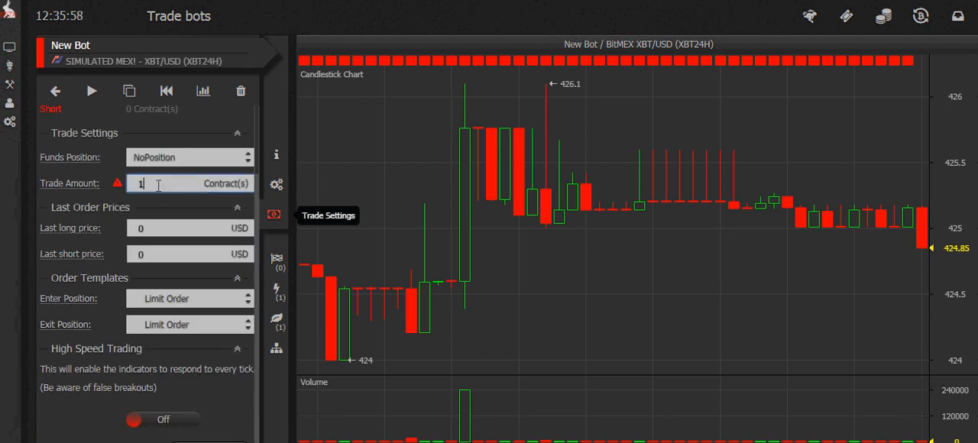
type("00")
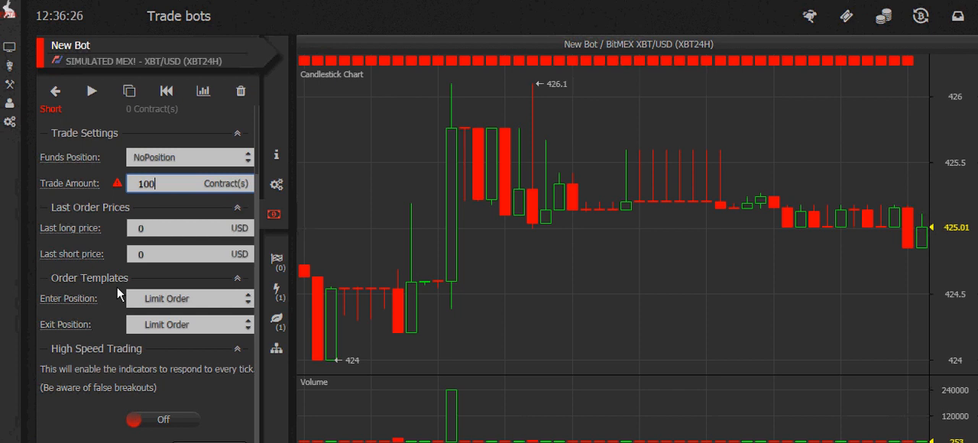
Step: Assign the limit1 order template to both the bot's Enter Position and Exit Position
left_click(249, 300)
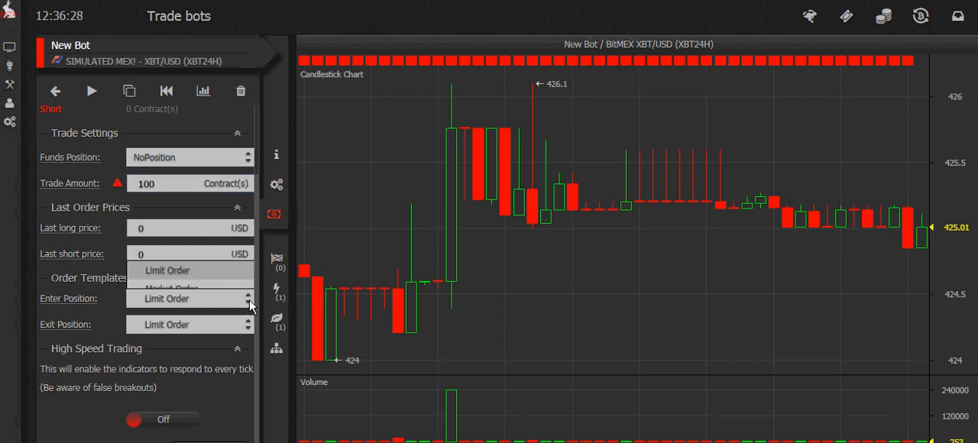
left_click(191, 263)
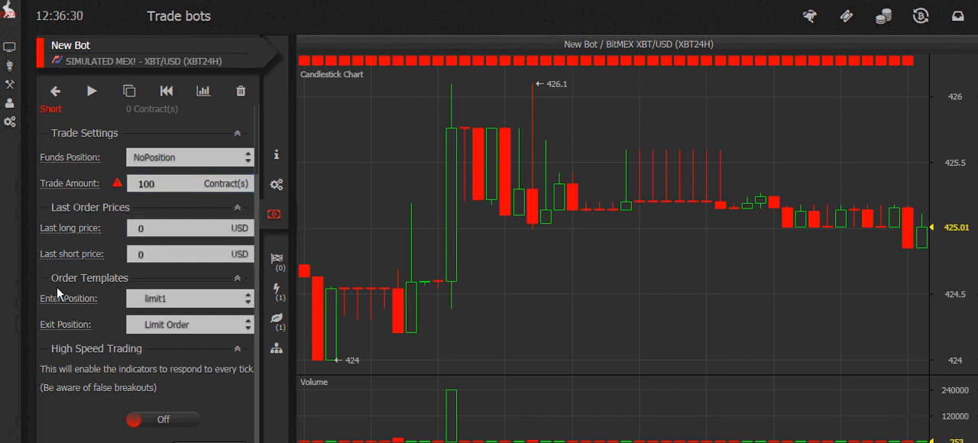
left_click(251, 327)
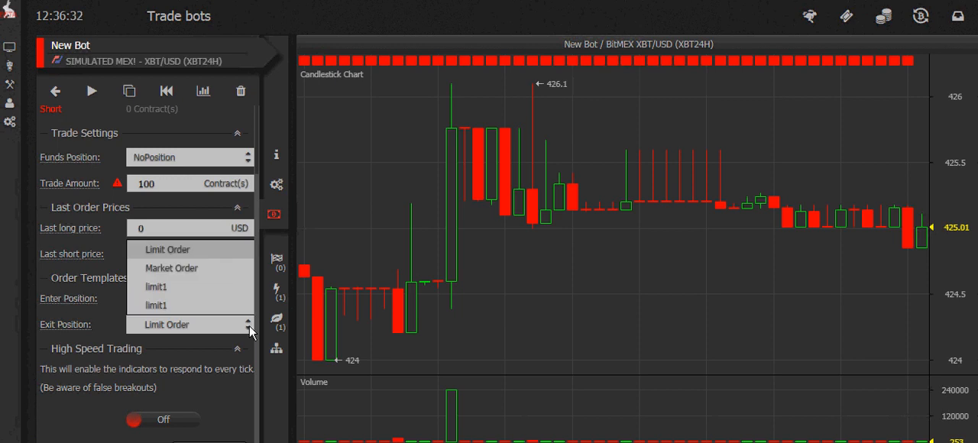
left_click(166, 286)
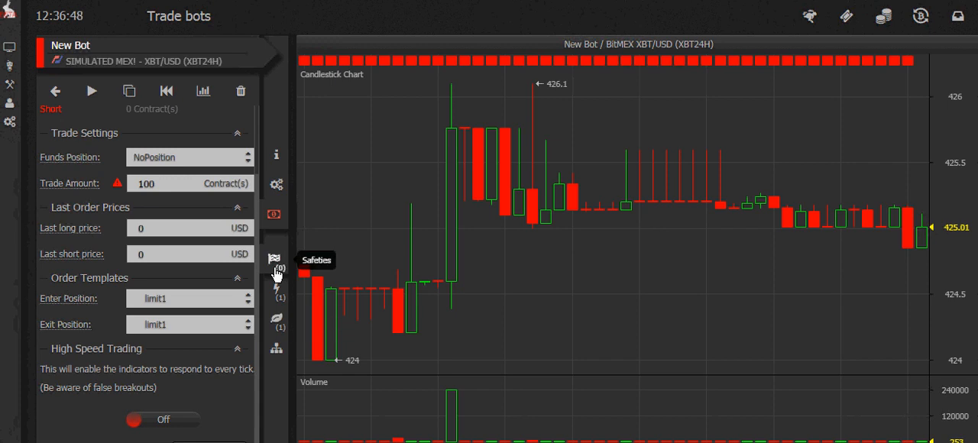
Step: Review the settings of the bot's Exponential Moving Average indicator and the bot's list of insurances
left_click(277, 301)
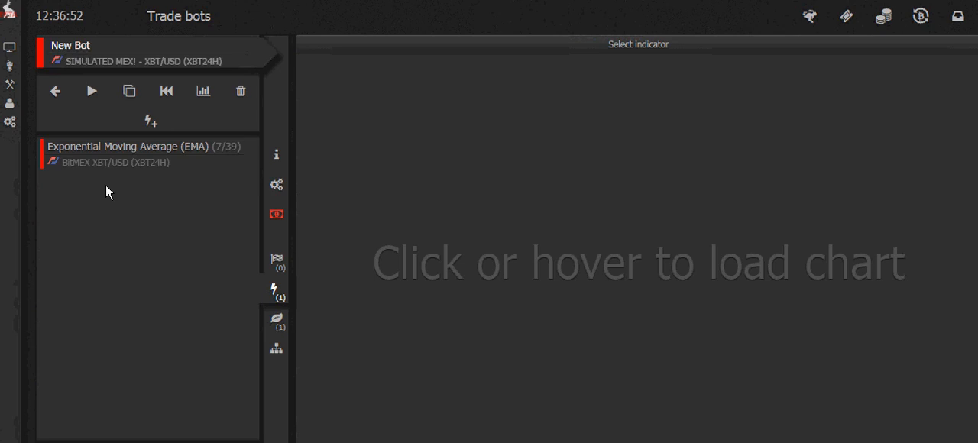
left_click(98, 159)
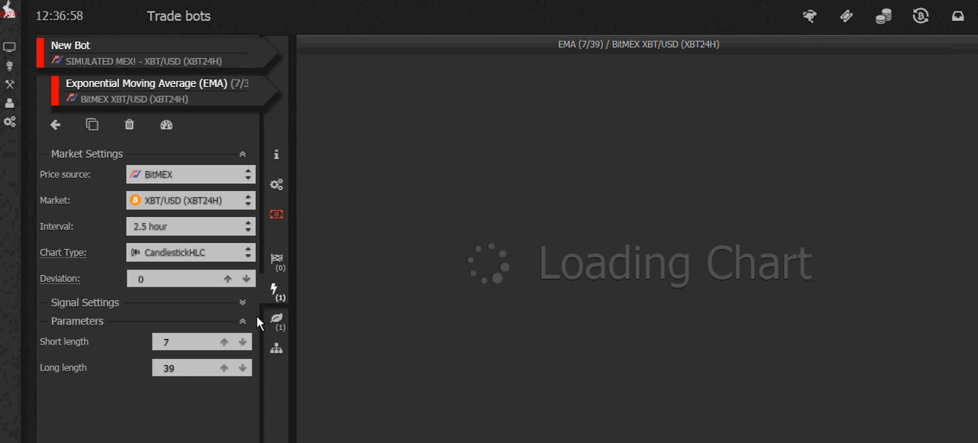
left_click(276, 318)
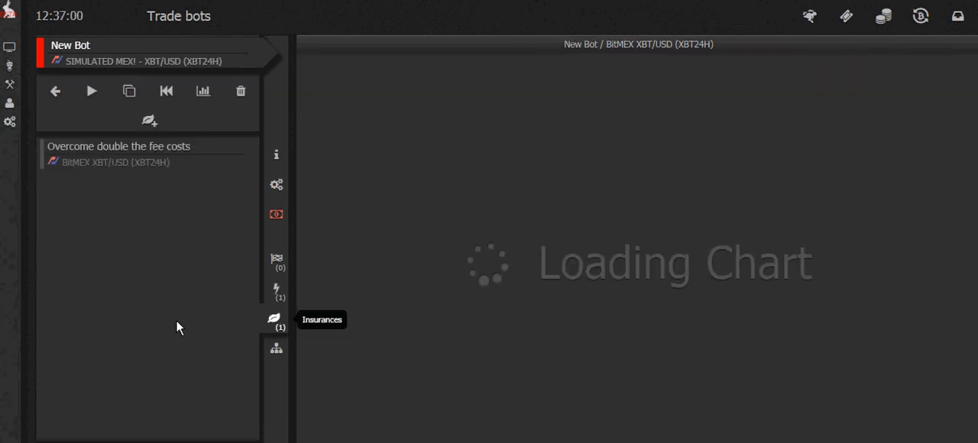